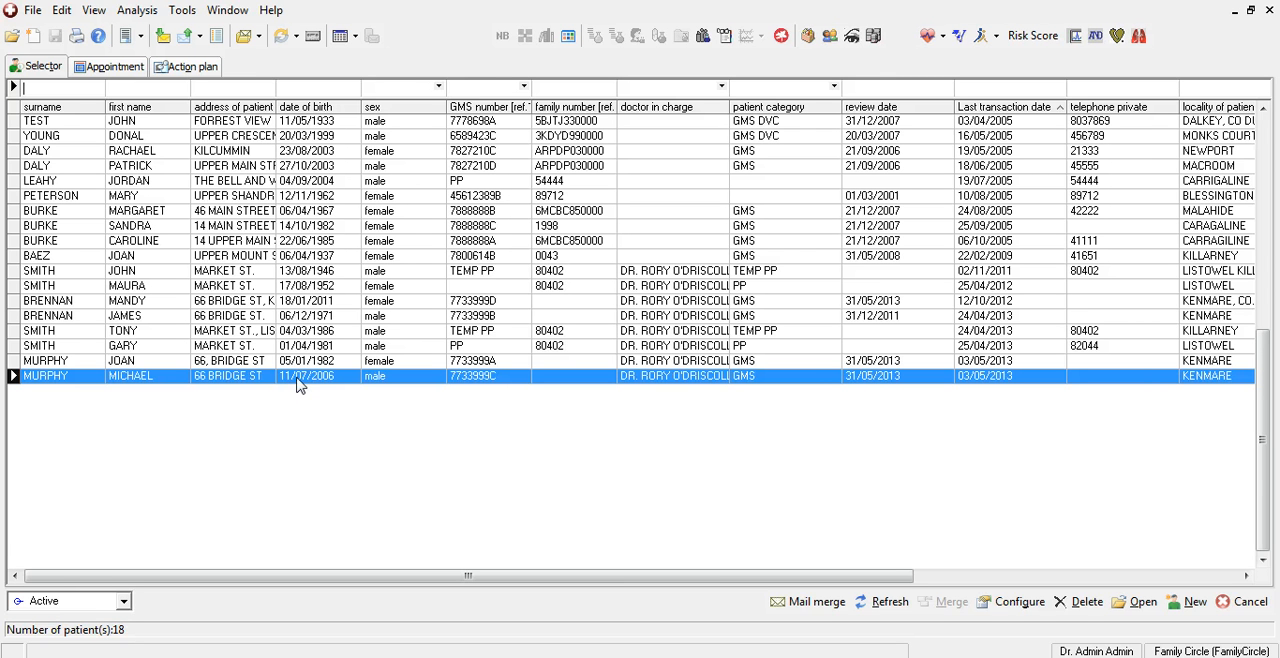
Open the last listed patient's record and bar the sixth listed doctor from opening this HCR.
double_click(297, 378)
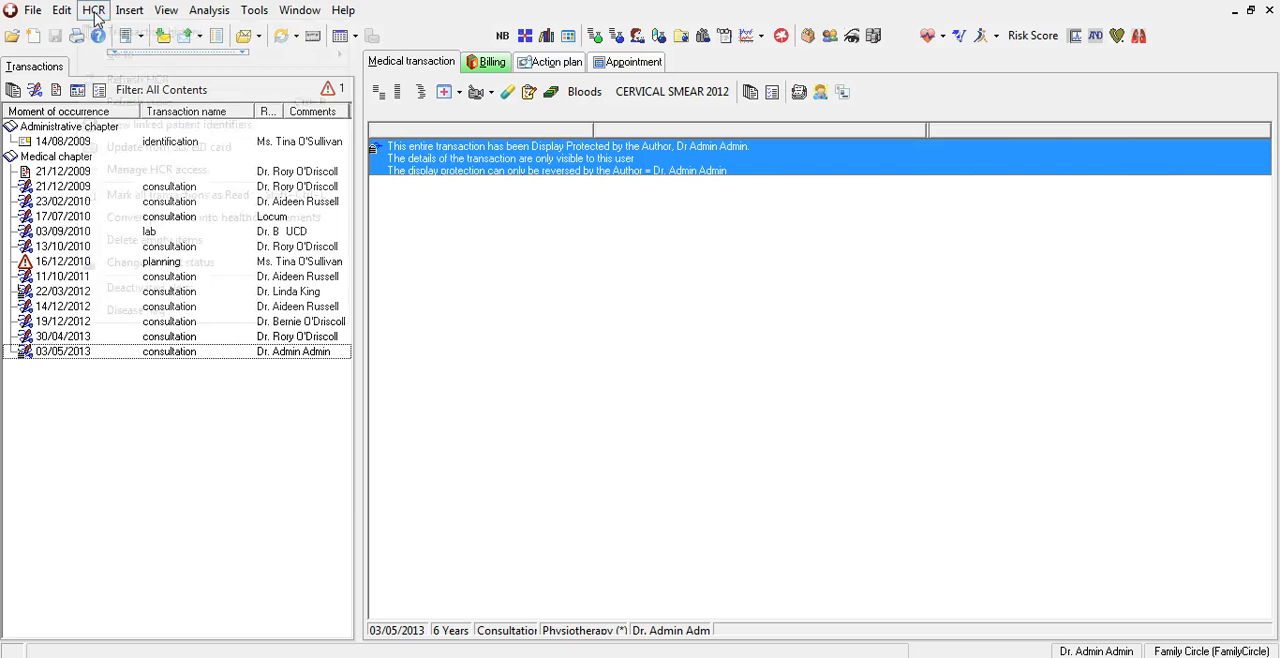
left_click(94, 11)
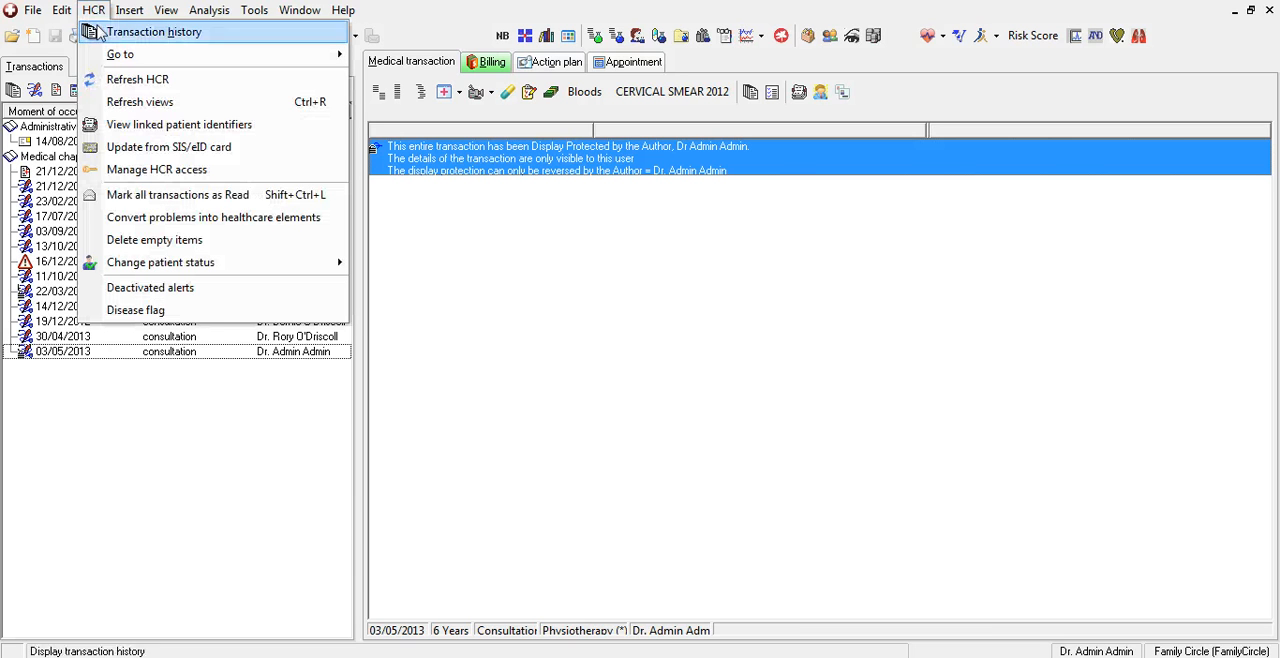
left_click(138, 172)
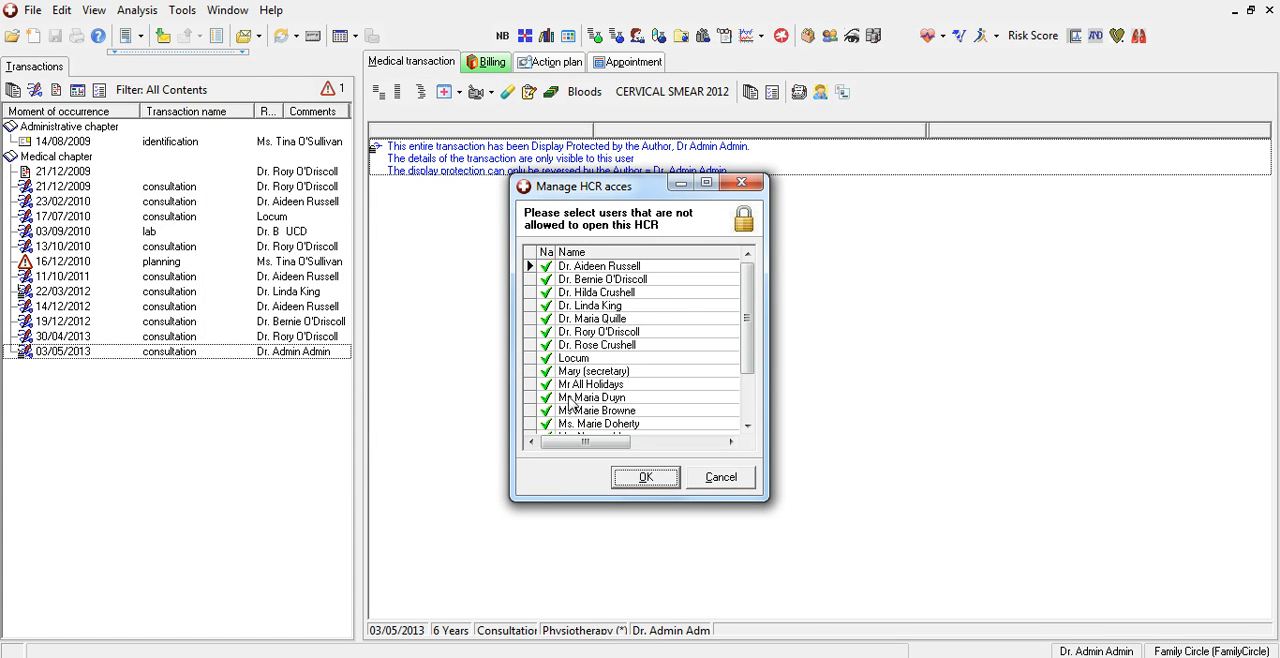
left_click(546, 332)
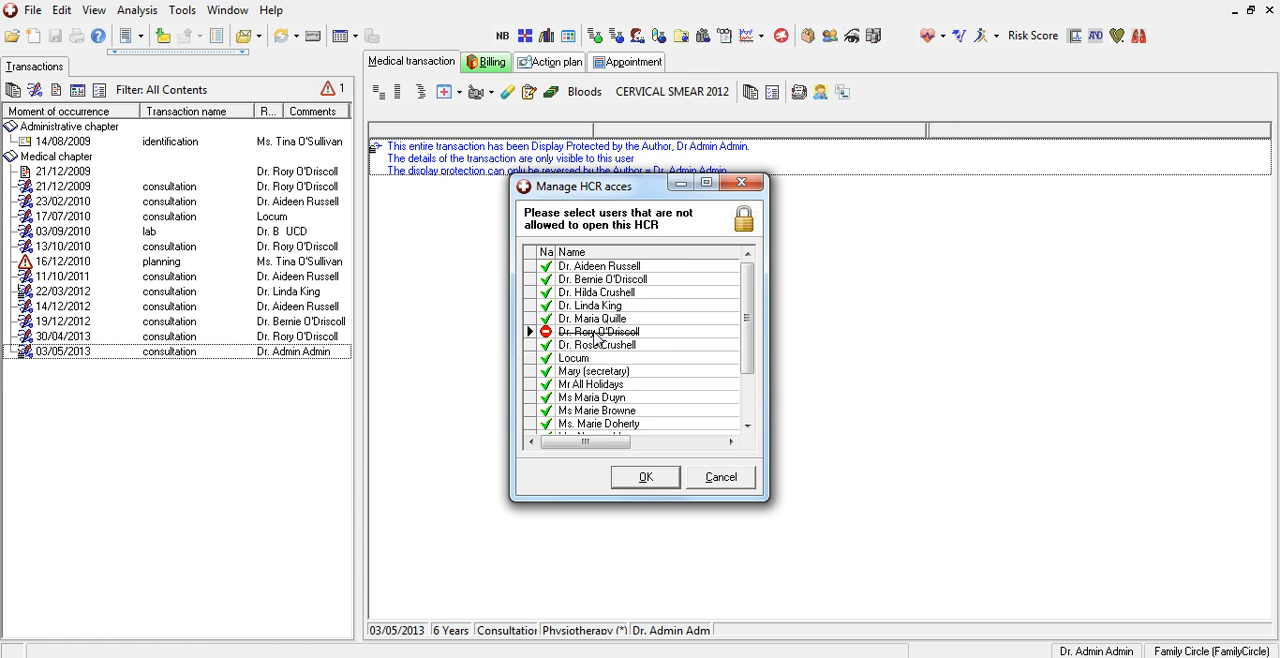
left_click(645, 478)
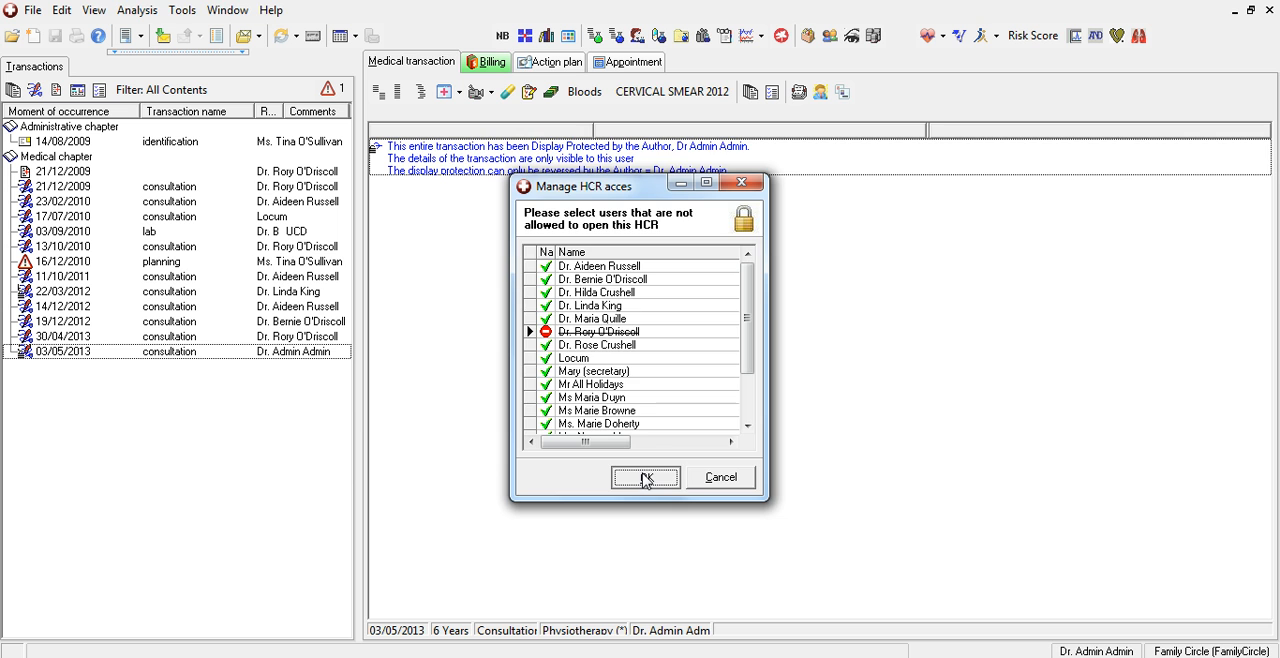
left_click(645, 478)
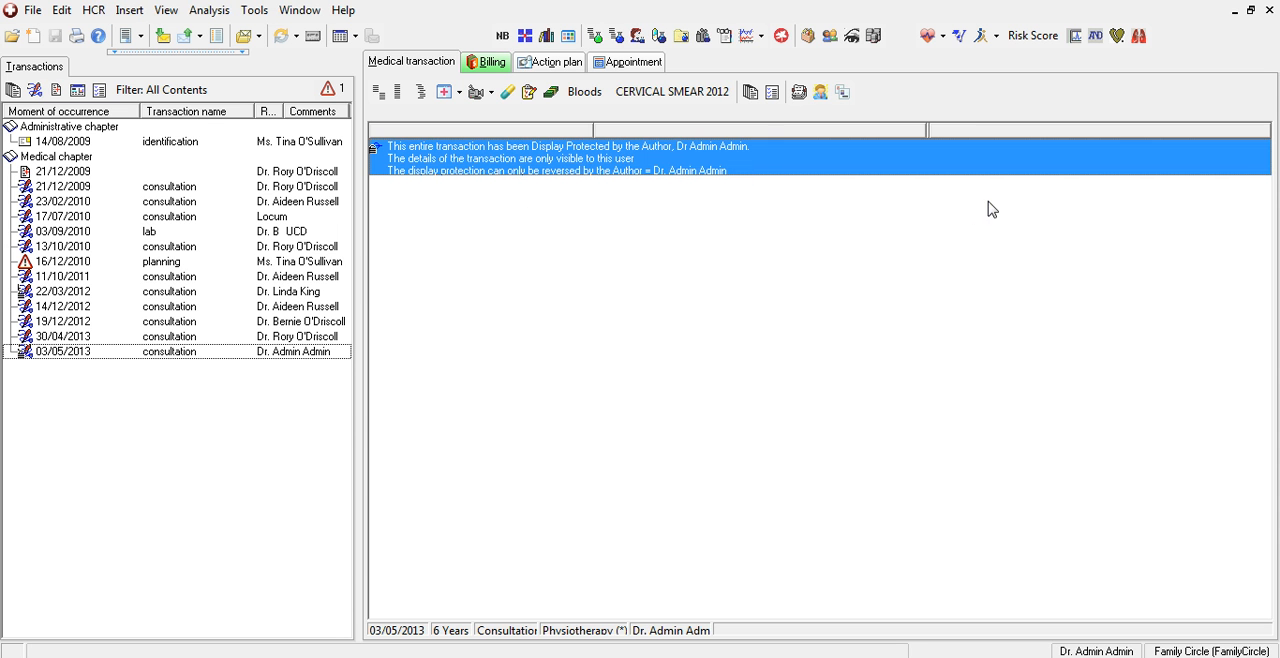
Close the current session and choose to log on as a different user.
left_click(1270, 10)
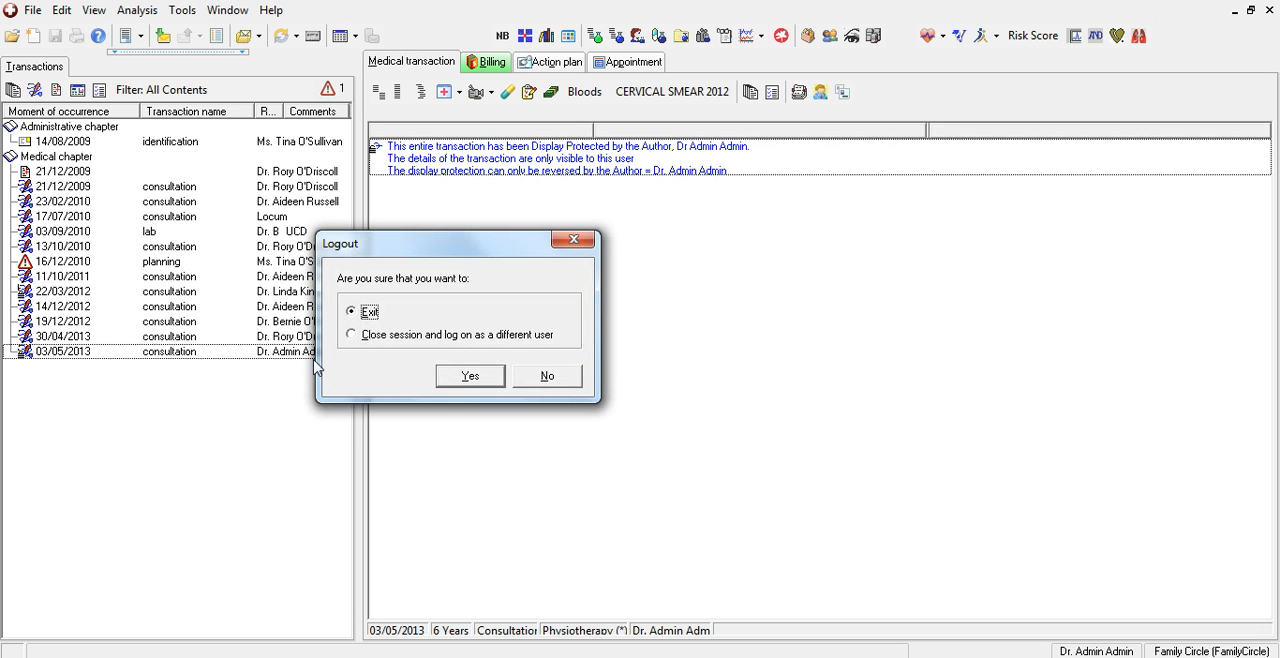
left_click(352, 336)
left_click(466, 377)
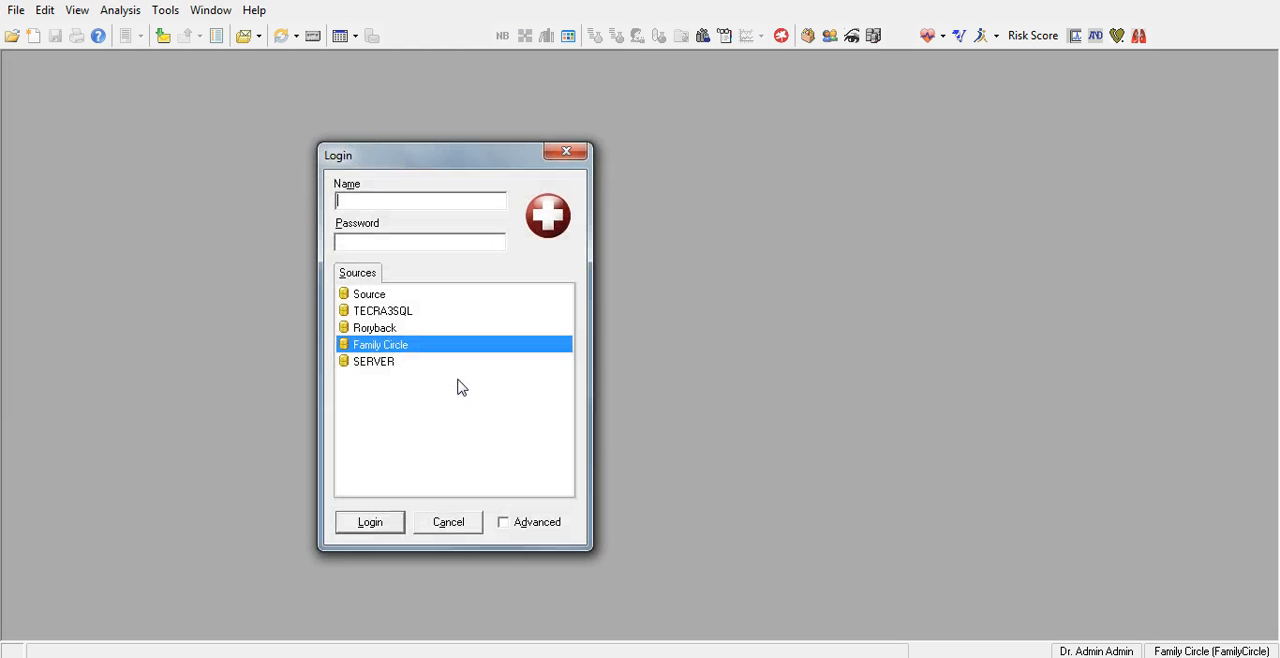
Log in to the Family Circle source with the barred doctor's user name and password.
type("Rory")
key("Tab")
type("****")
key("Return")
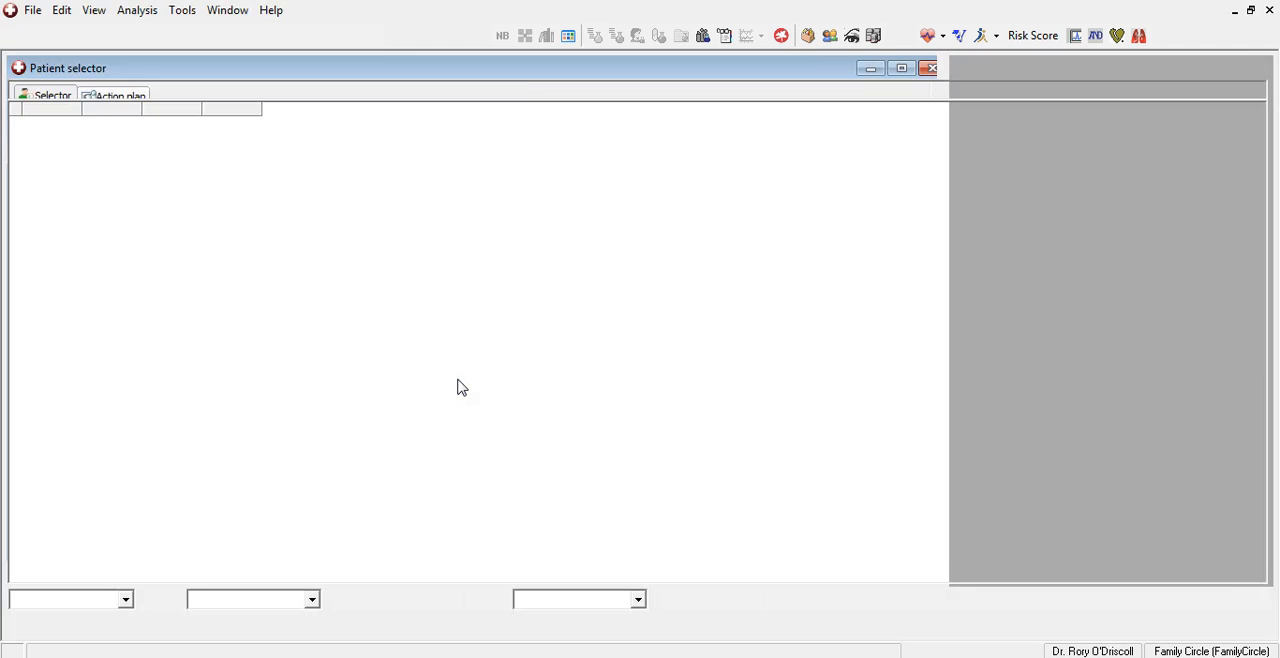
Try to open the restricted patient's record from the patient selector.
left_click(151, 377)
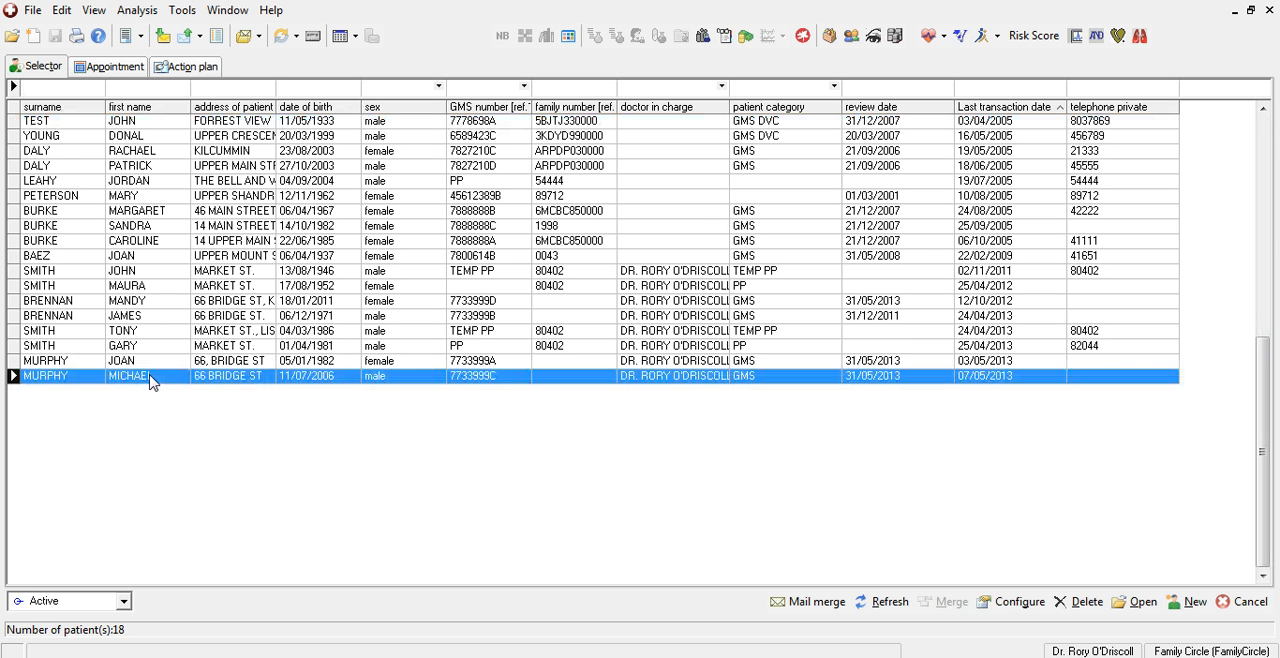
double_click(151, 377)
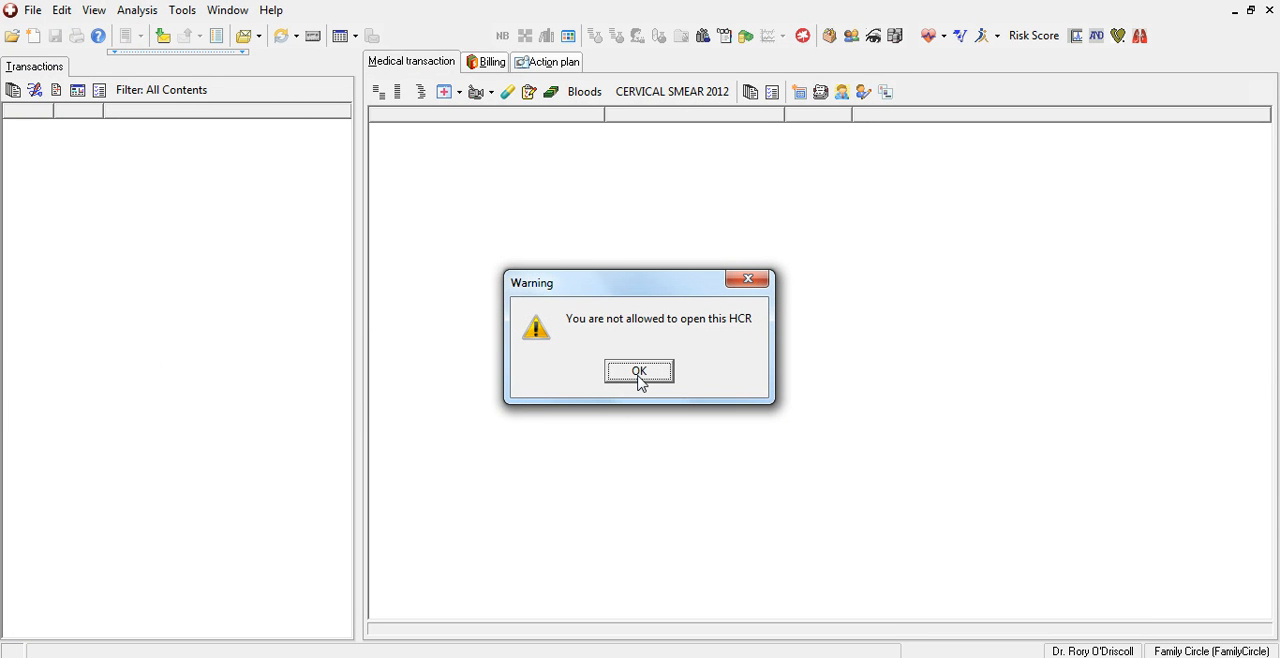
left_click(640, 372)
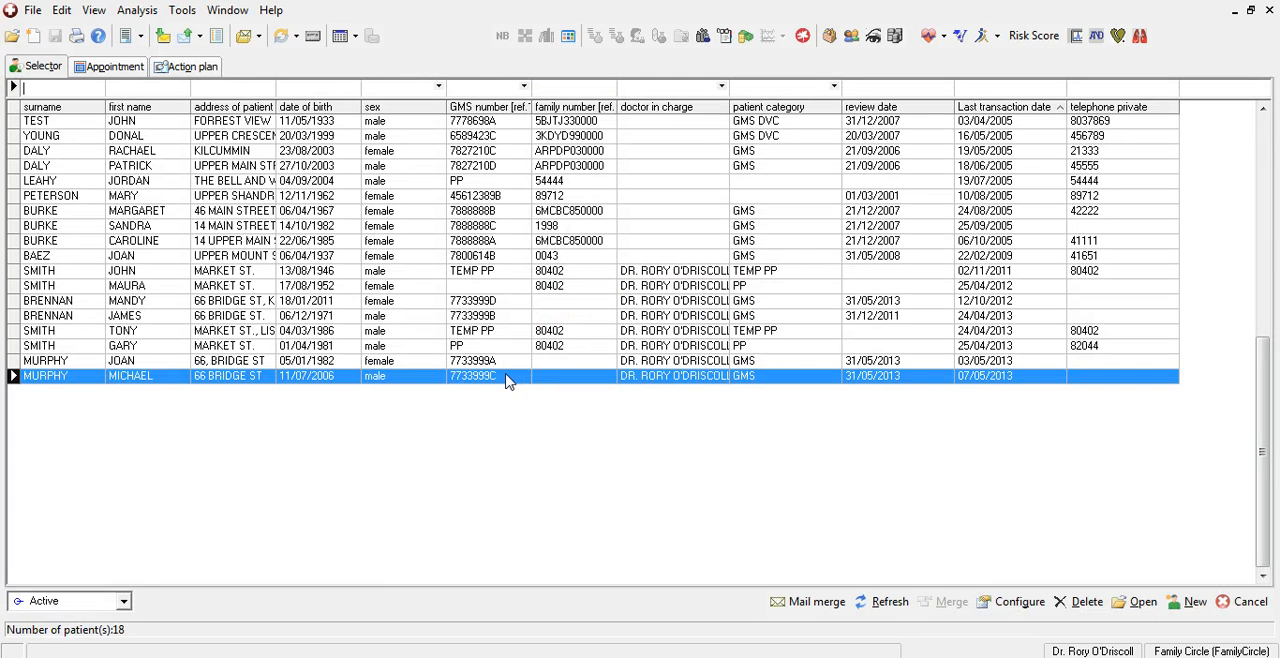
Search by surname for the restricted patient and book them into the 16:50 appointment slot on 7 May 2013.
left_click(124, 72)
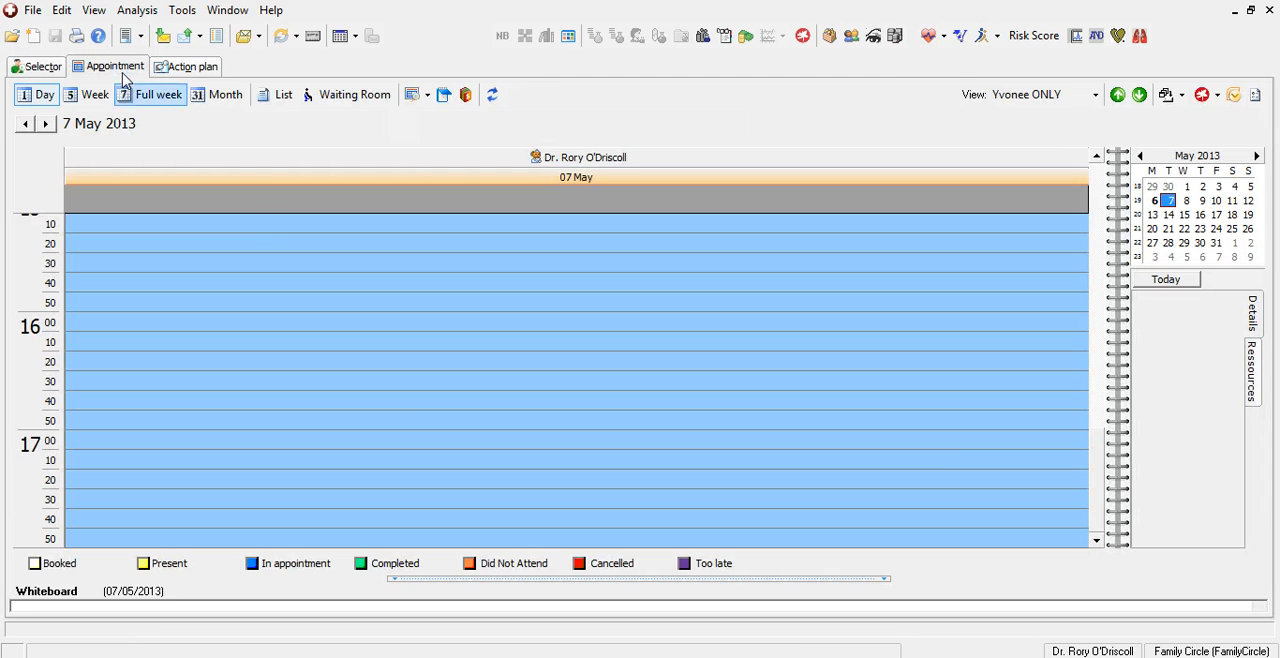
double_click(416, 421)
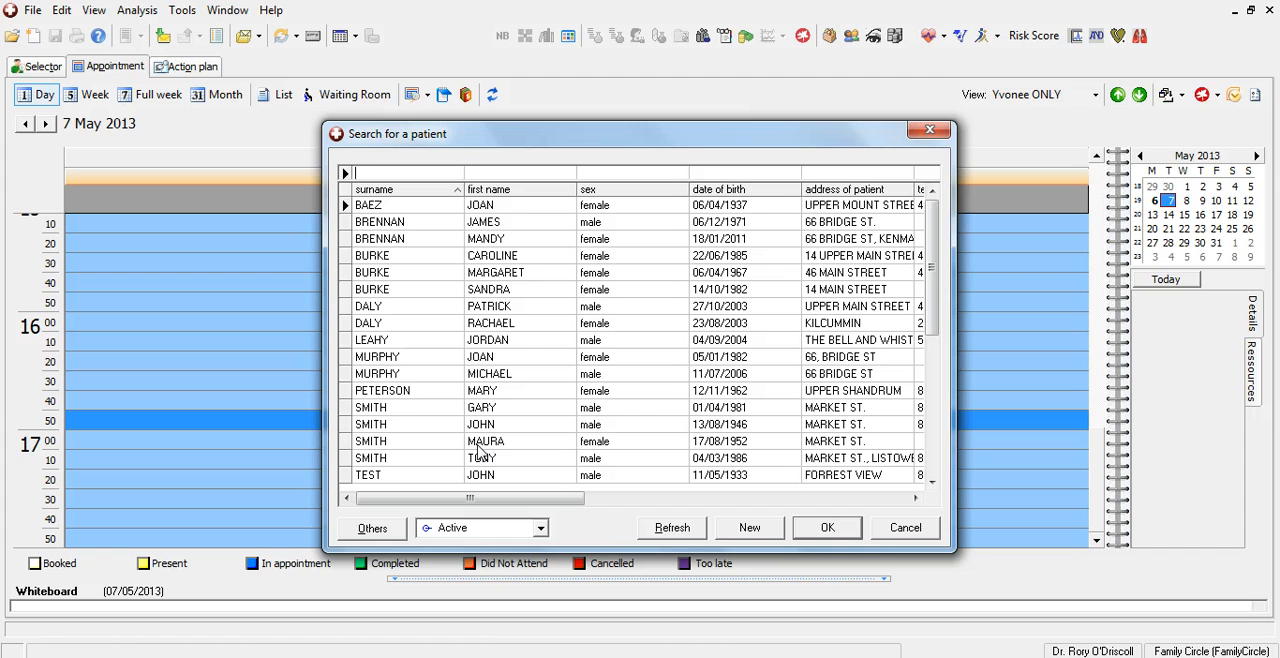
type("murp")
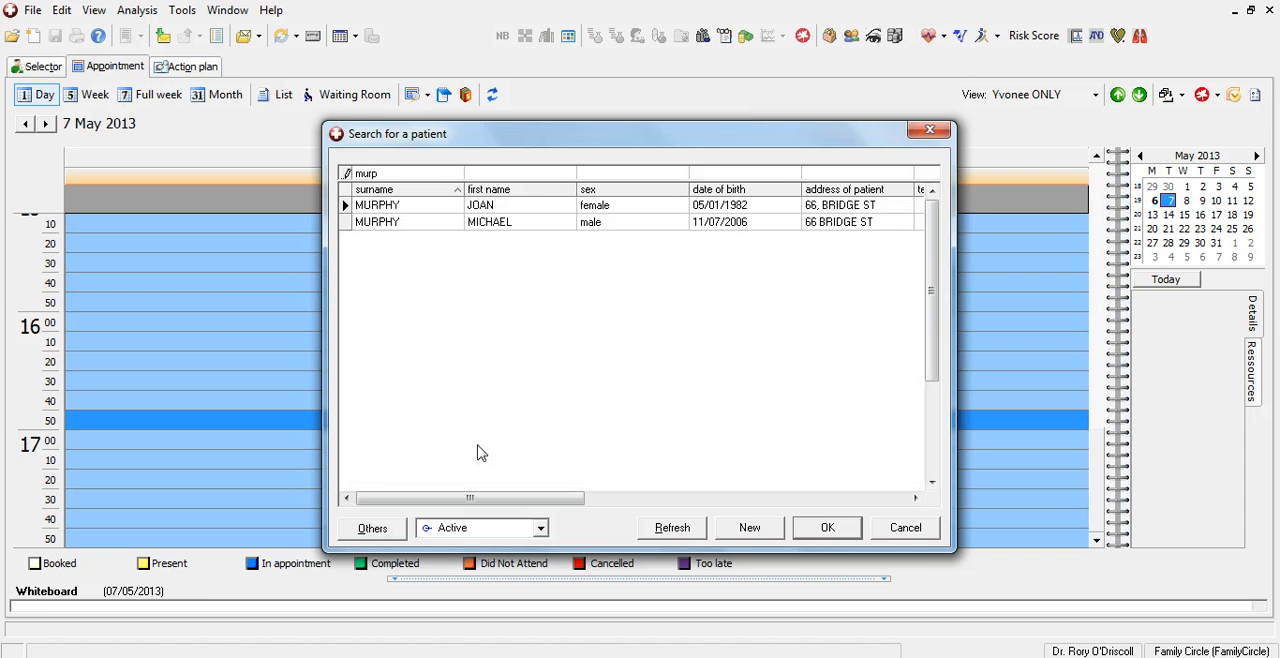
key("Down")
key("Return")
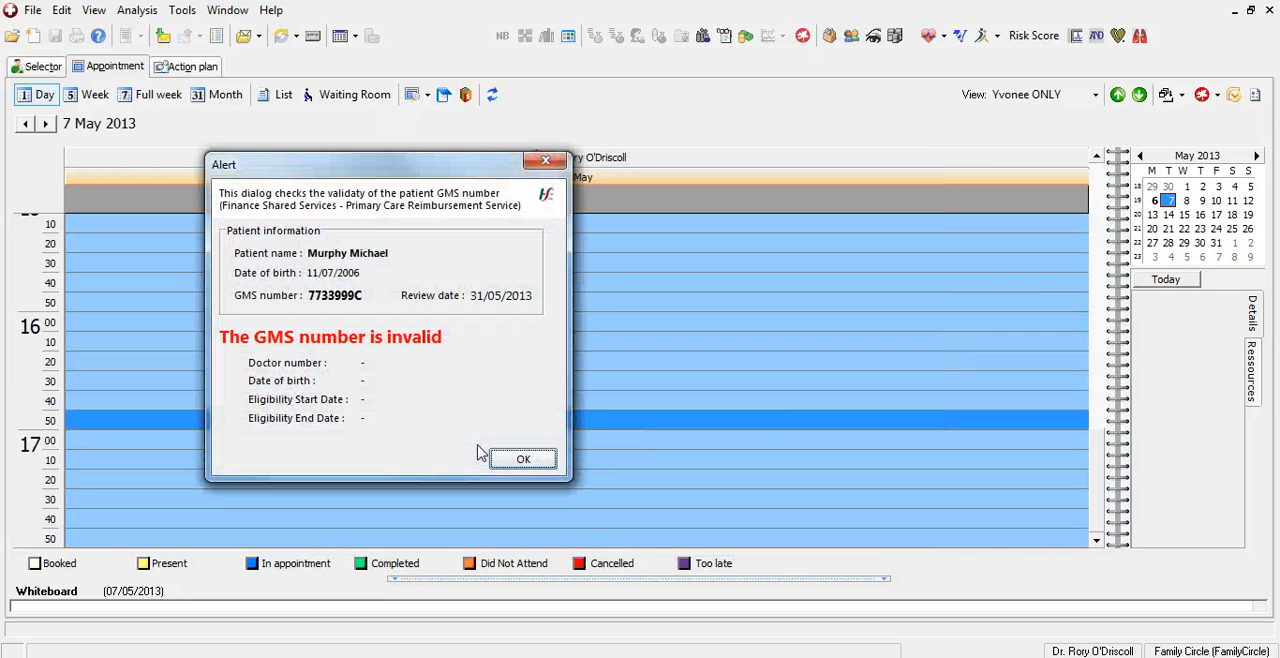
left_click(519, 462)
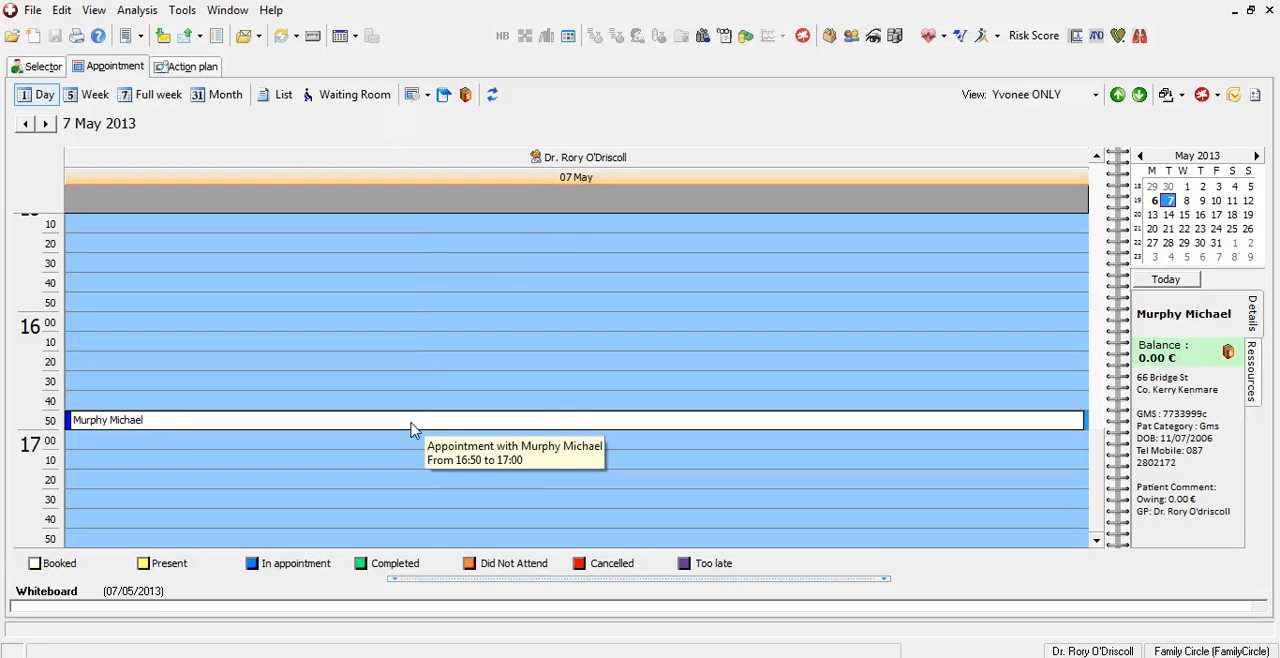
Try to open the restricted record from the 16:50 appointment, and return to the appointment calendar.
double_click(410, 428)
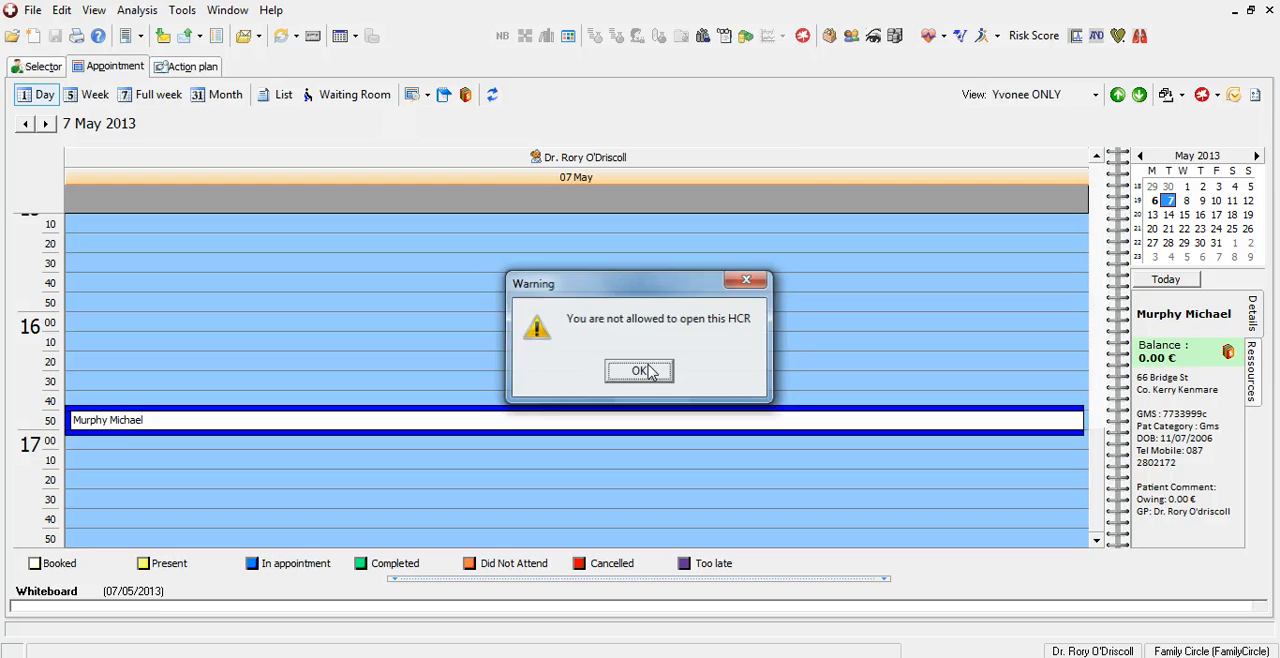
left_click(646, 369)
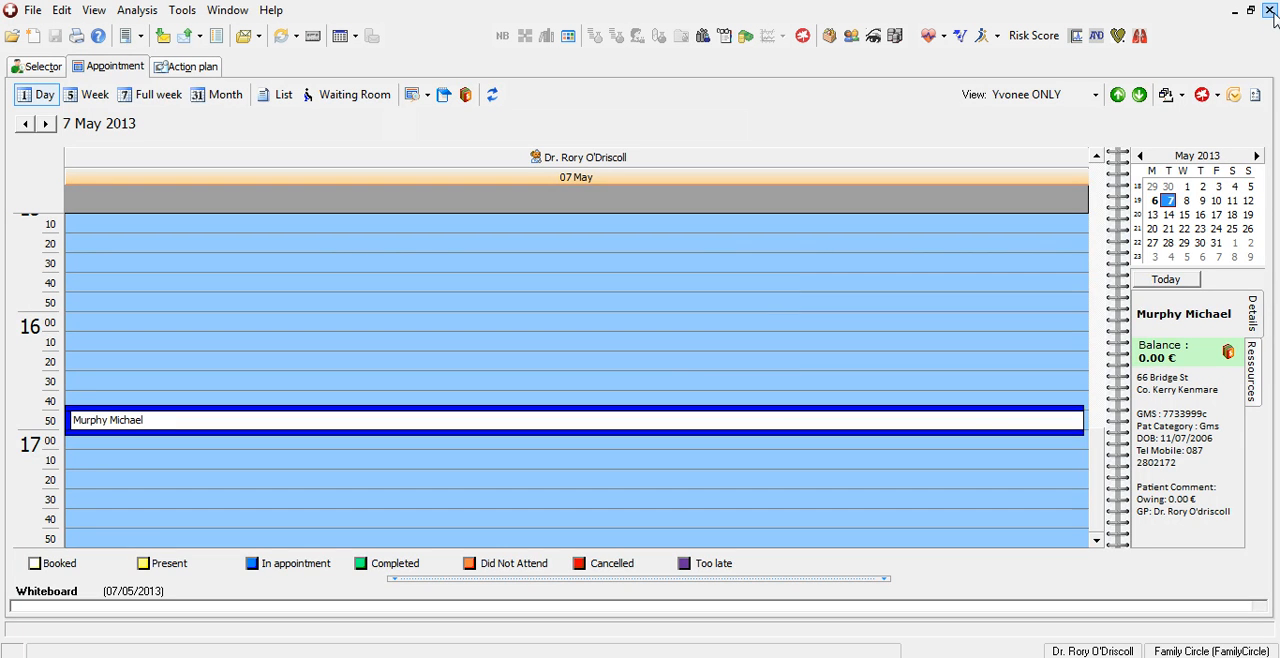
left_click(1270, 11)
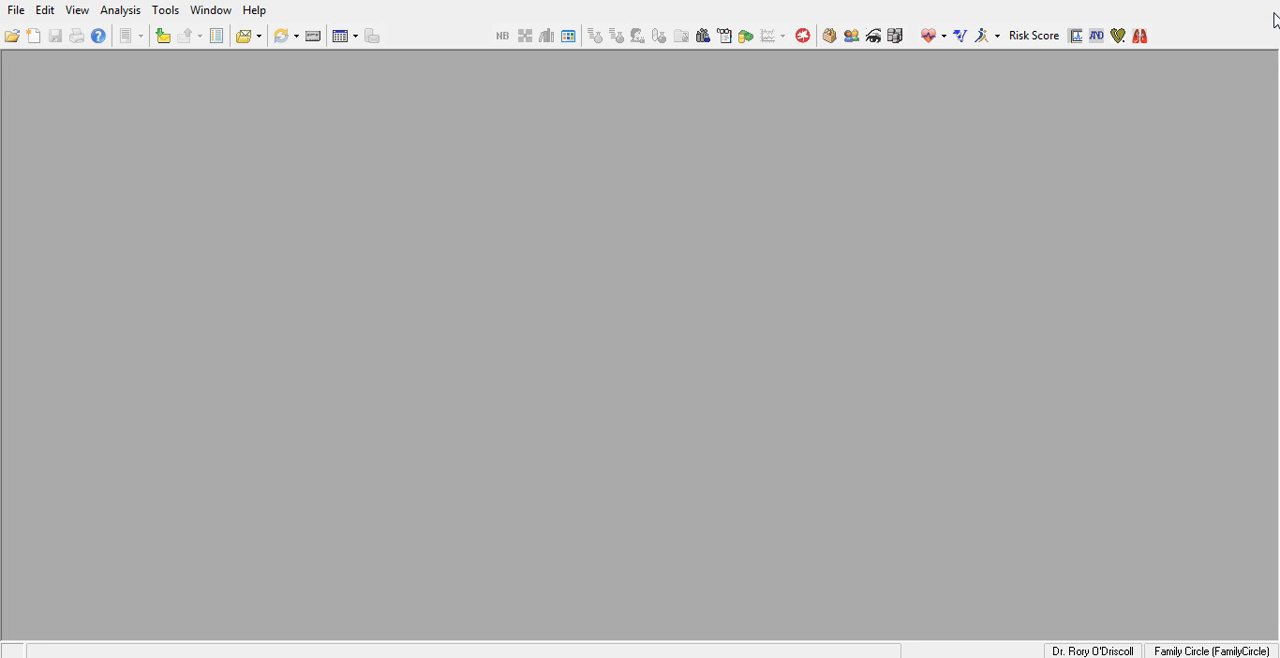
left_click(12, 37)
left_click(40, 56)
left_click(110, 66)
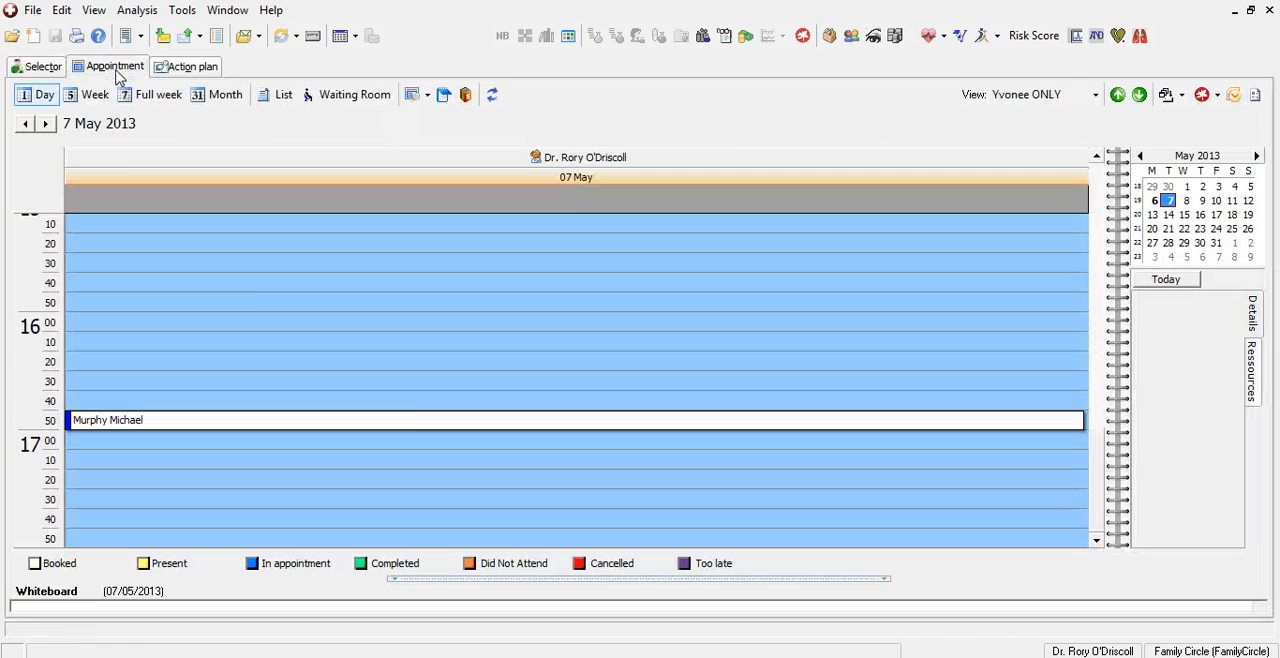
View the list of invoices for the patient in the 16:50 appointment.
left_click(557, 424)
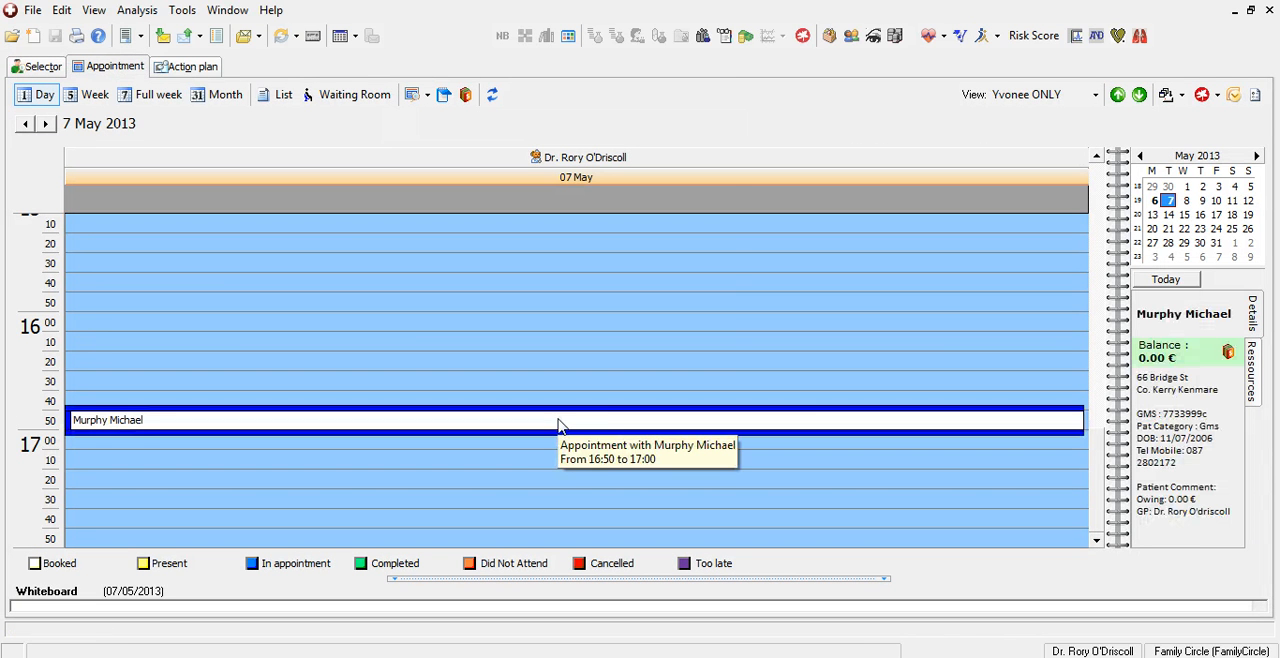
left_click(1229, 353)
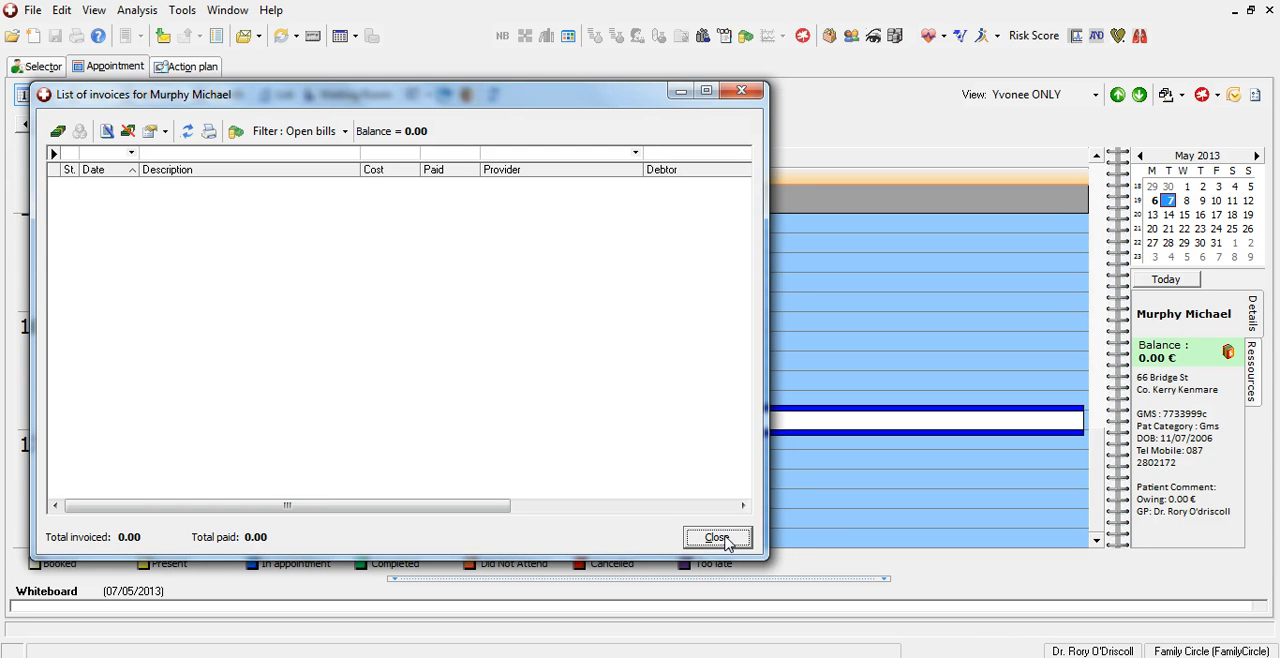
left_click(728, 541)
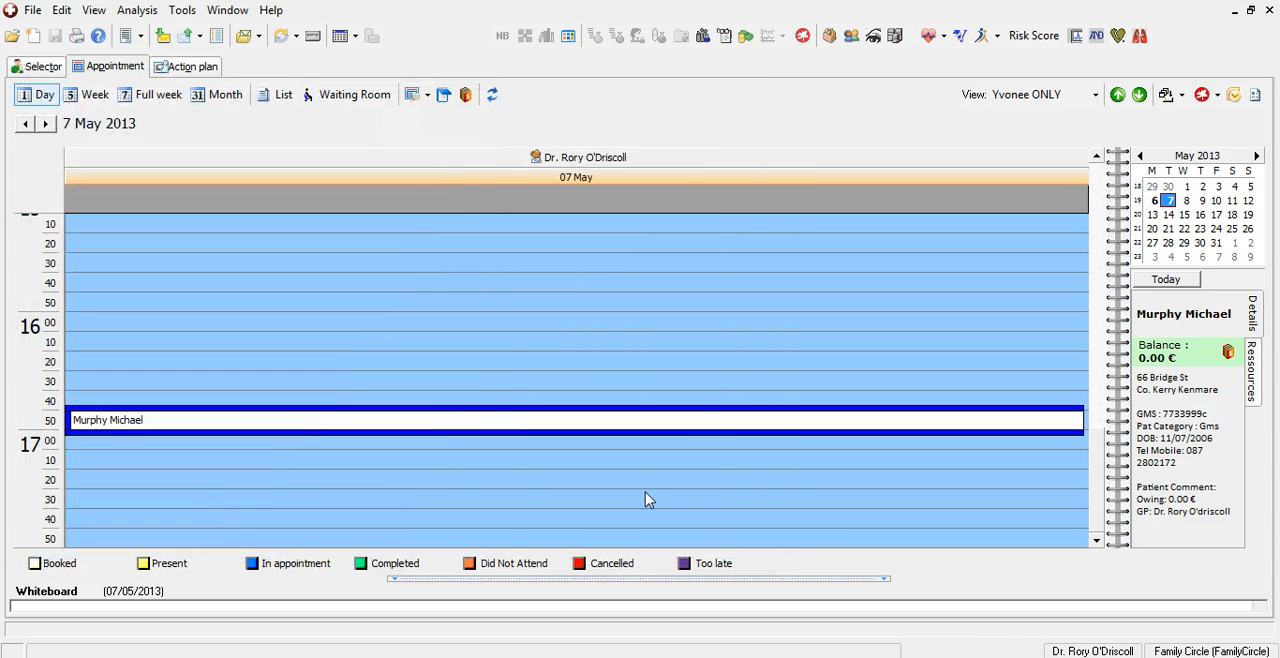
Check the GMS number in the appointment patient's administrative data and review the work, other and family circle details.
mouse_move(497, 414)
right_click(497, 425)
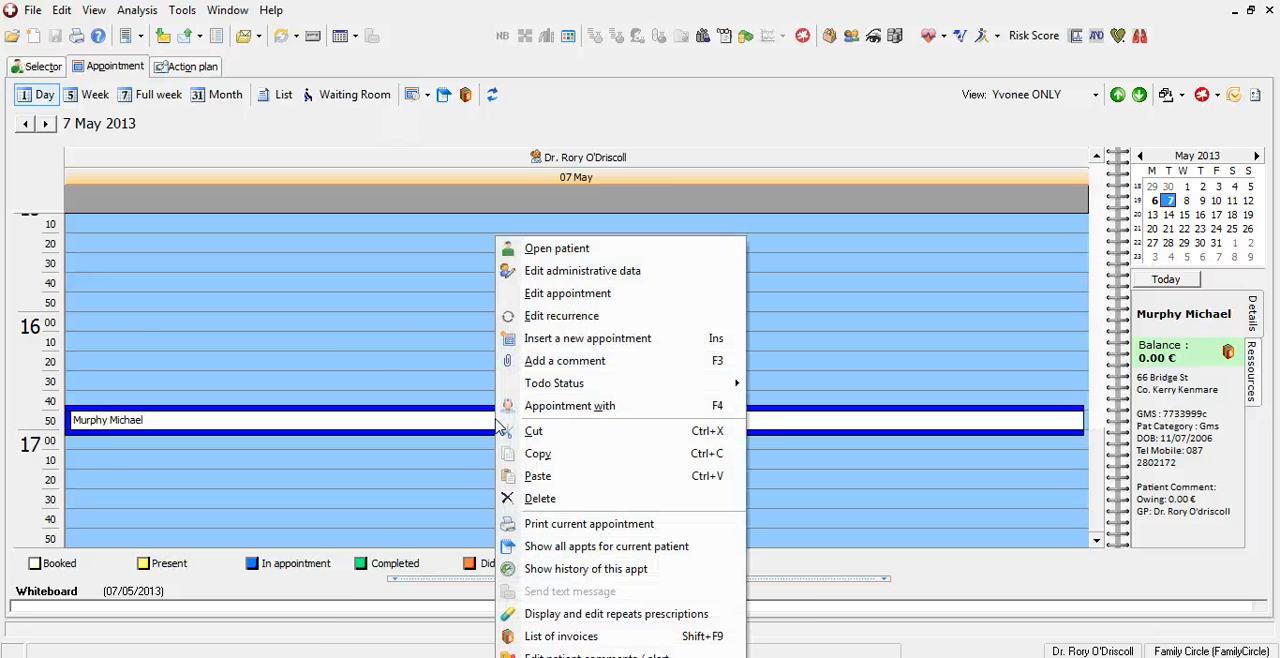
left_click(594, 280)
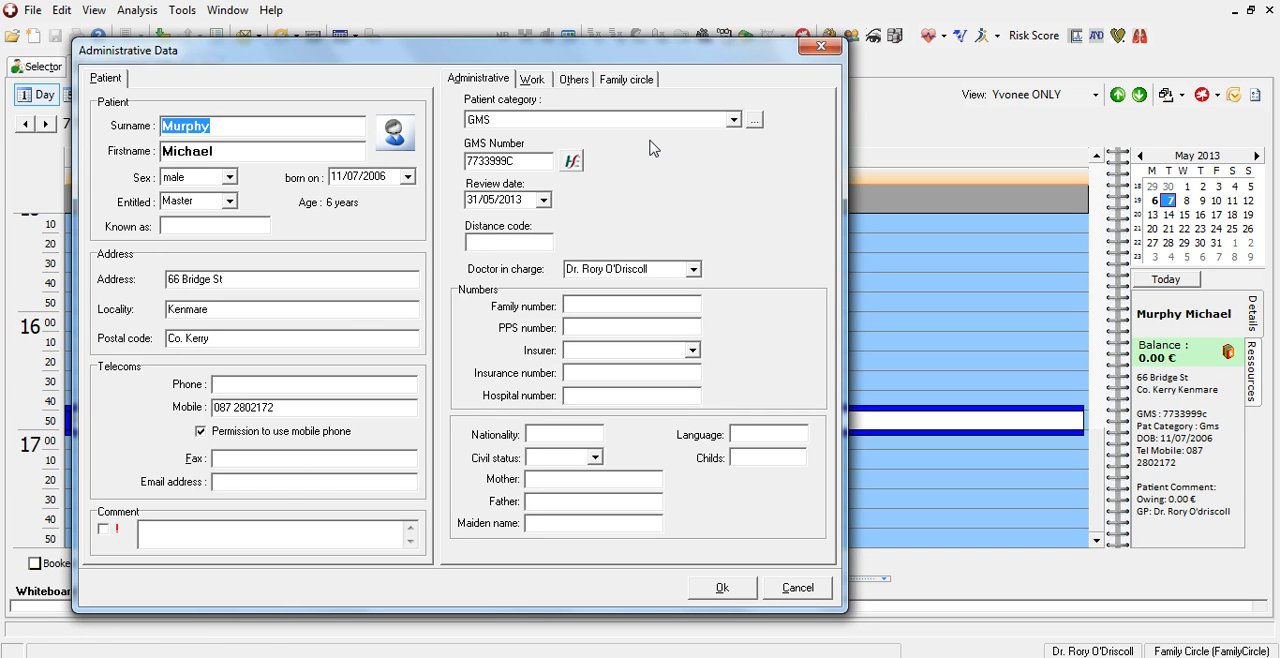
left_click(571, 161)
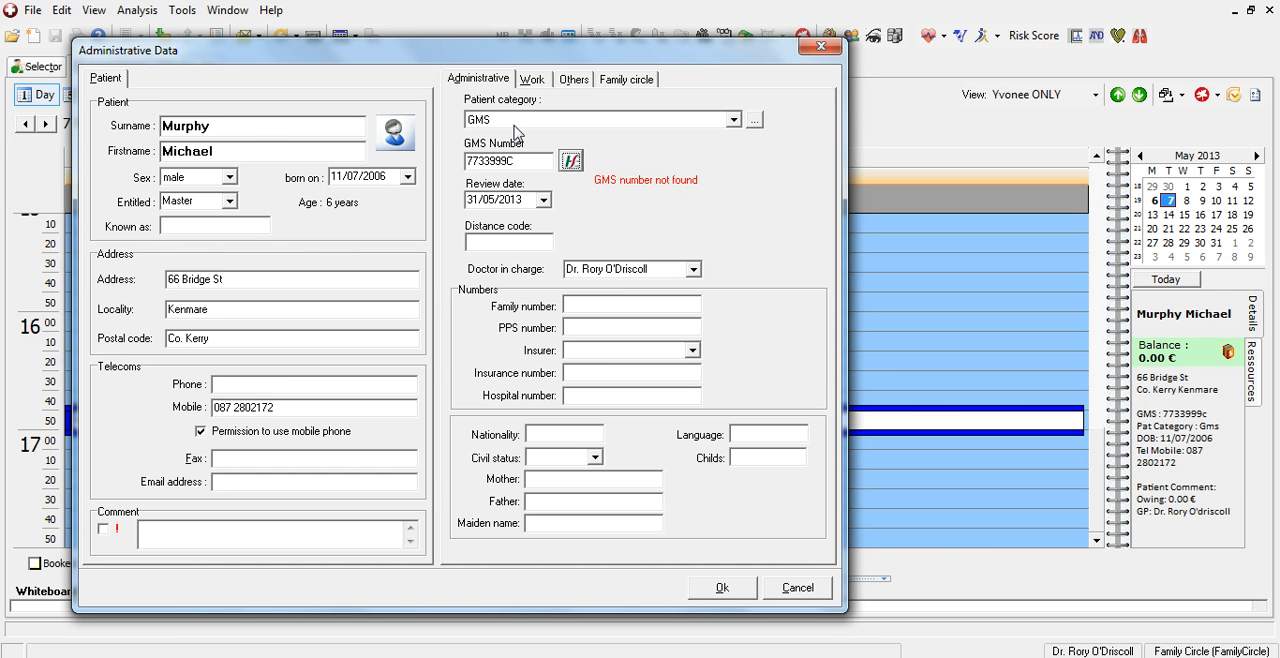
left_click(531, 78)
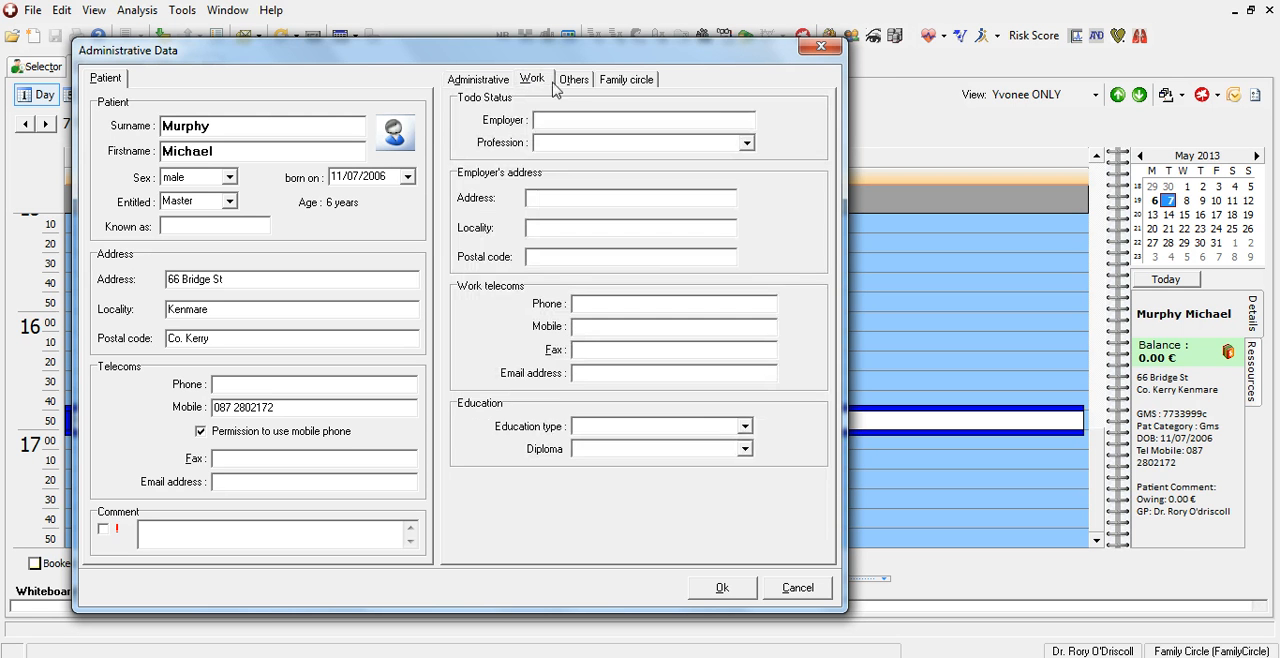
left_click(573, 84)
left_click(620, 86)
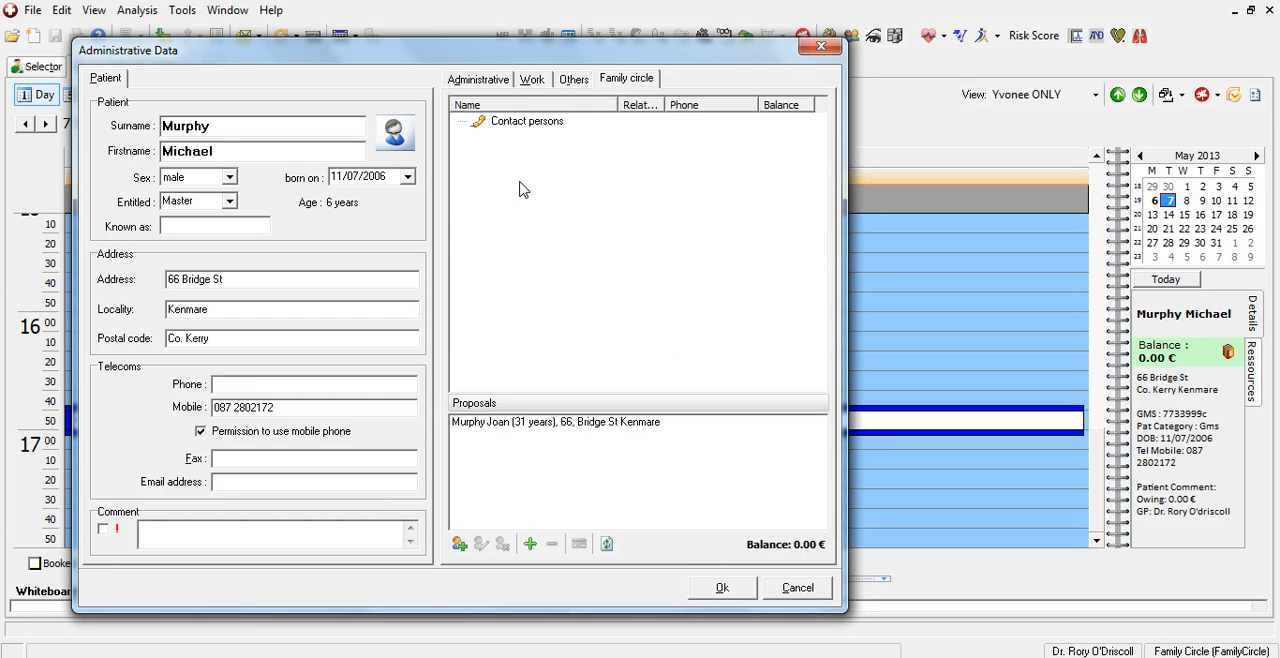
left_click(735, 597)
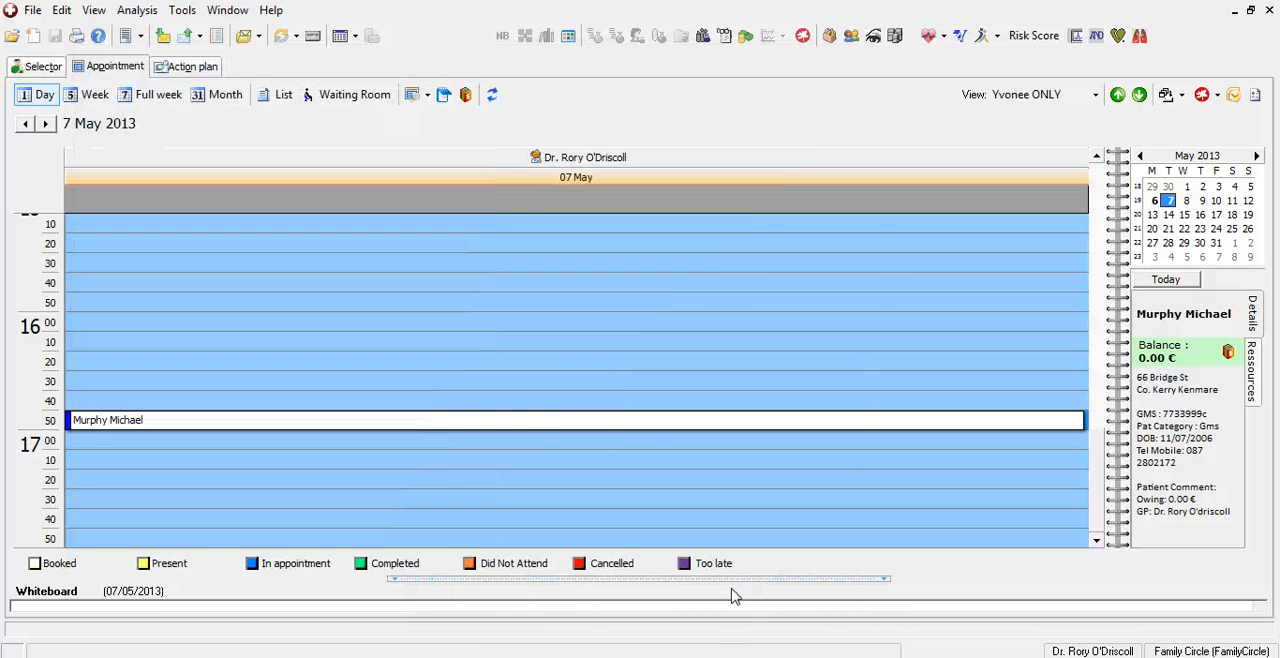
Open the record of the second-to-last listed patient and check which HCR commands this login offers.
left_click(40, 67)
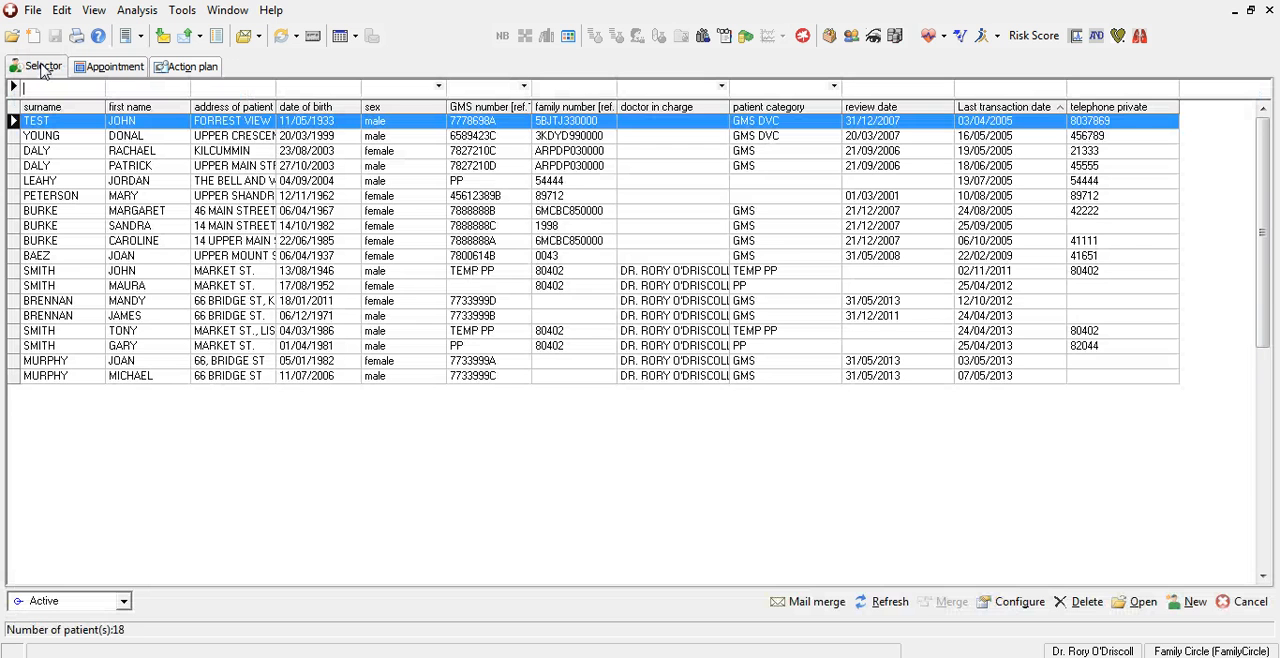
double_click(170, 366)
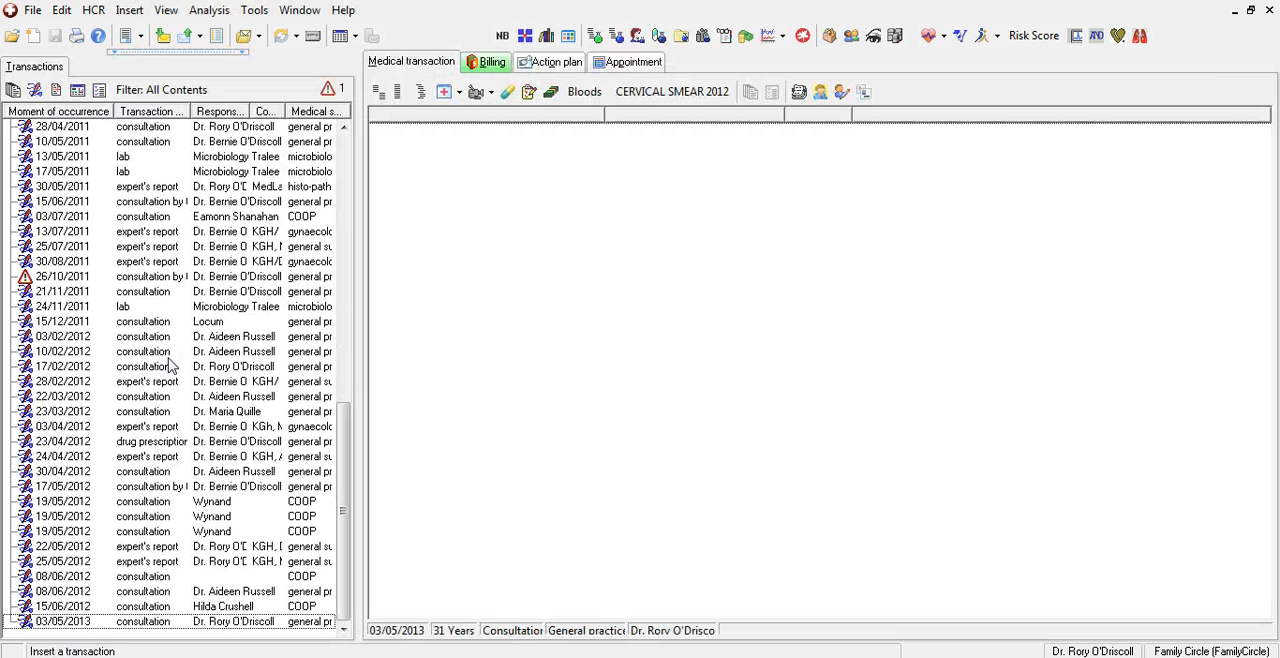
left_click(95, 11)
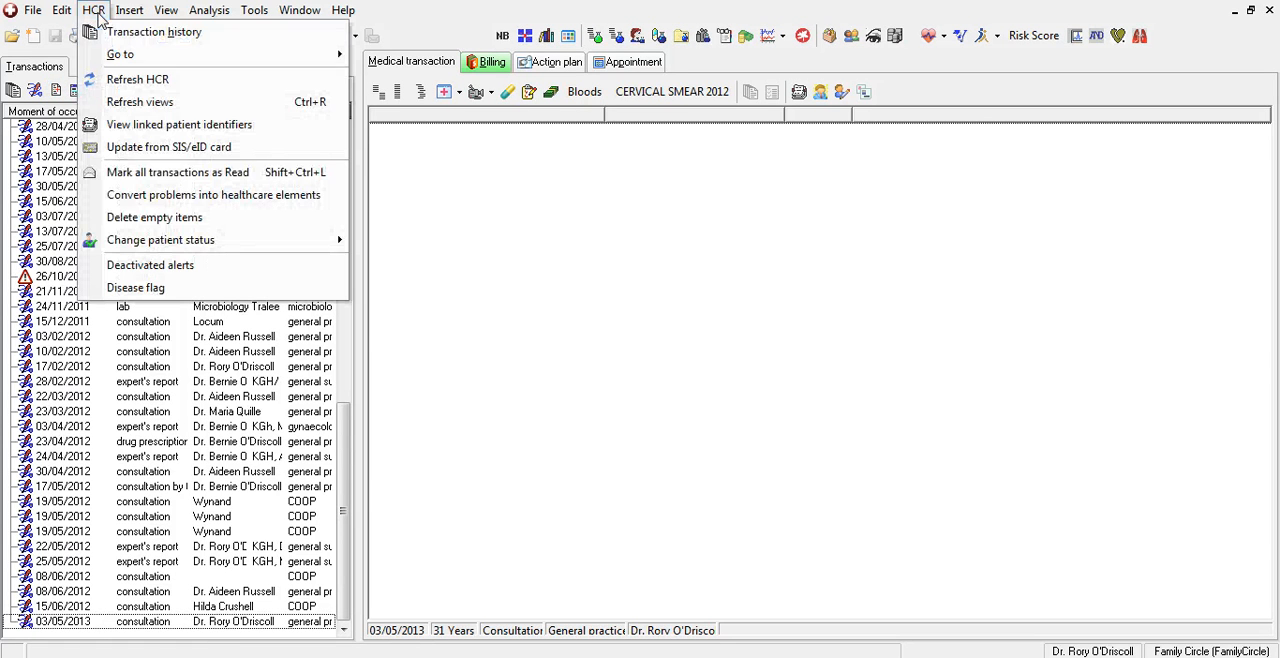